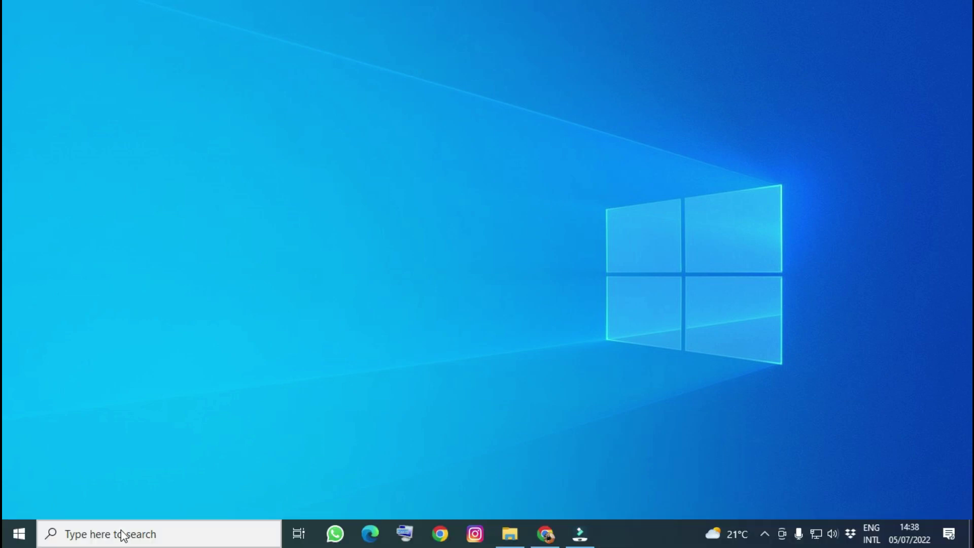
- Open Control Panel by searching 'contro' in Windows Search, and maximize its window
{"action": "left_click", "coordinate": [122, 533]}
{"action": "type", "text": "cont"}
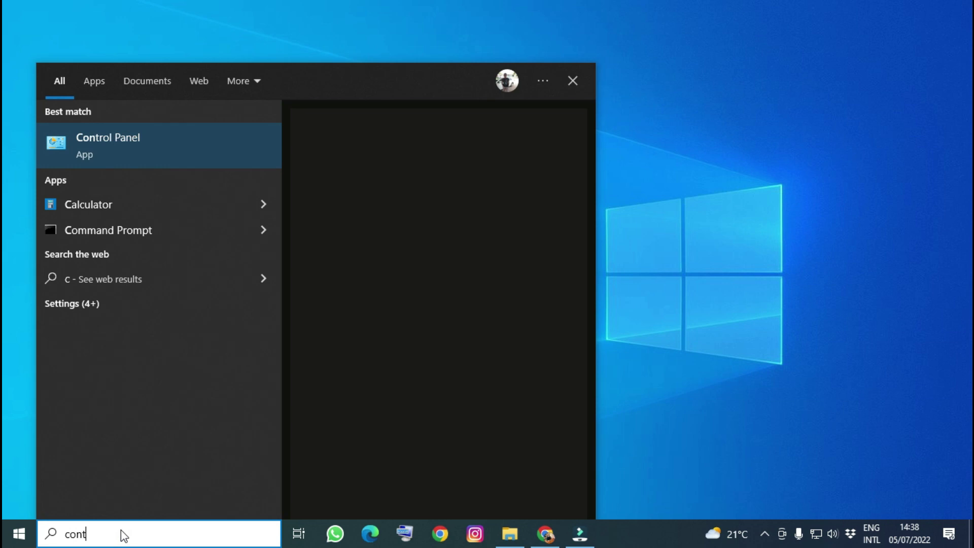
{"action": "type", "text": "rol"}
{"action": "key", "text": "Return"}
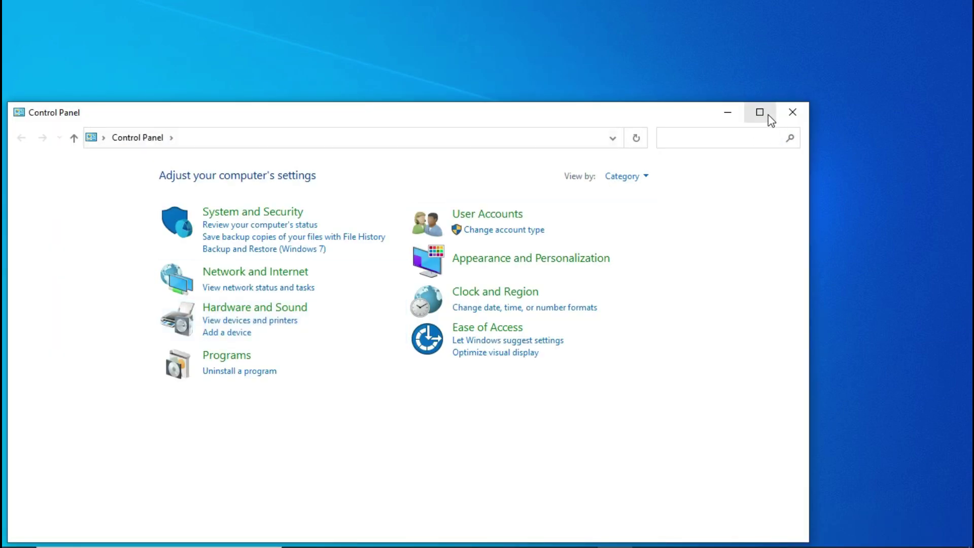
{"action": "left_click", "coordinate": [766, 113]}
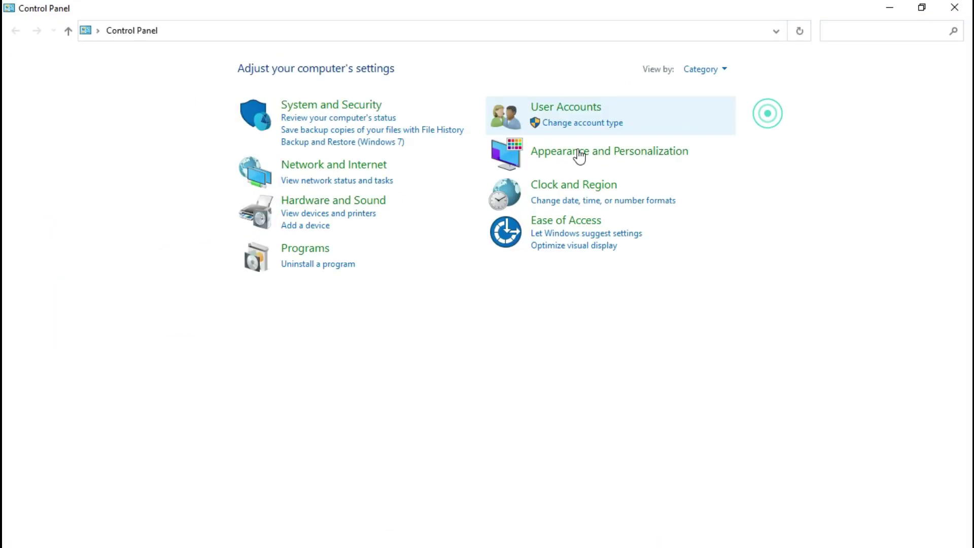
- In the installed programs list, select Autodesk Desktop App and start Uninstall/Change
{"action": "left_click", "coordinate": [313, 265]}
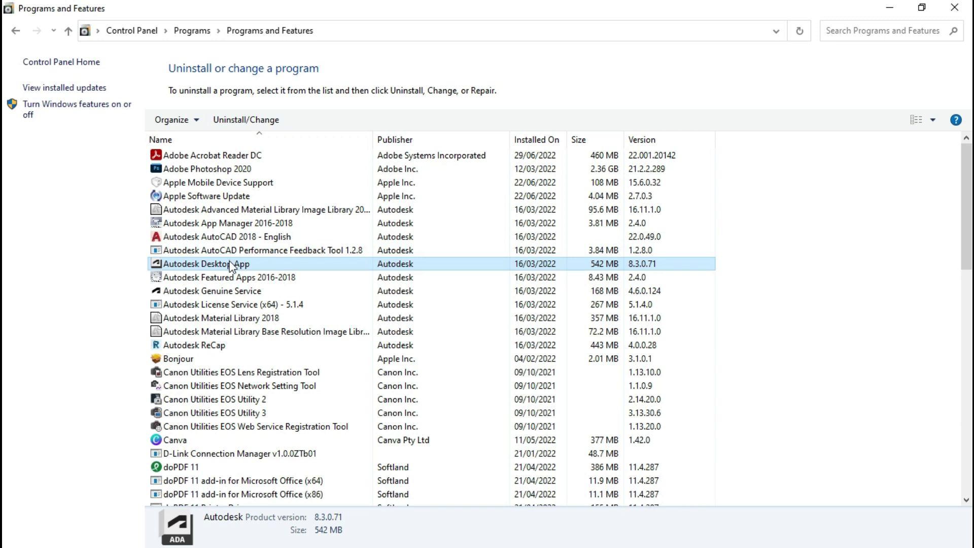
{"action": "left_click", "coordinate": [229, 264]}
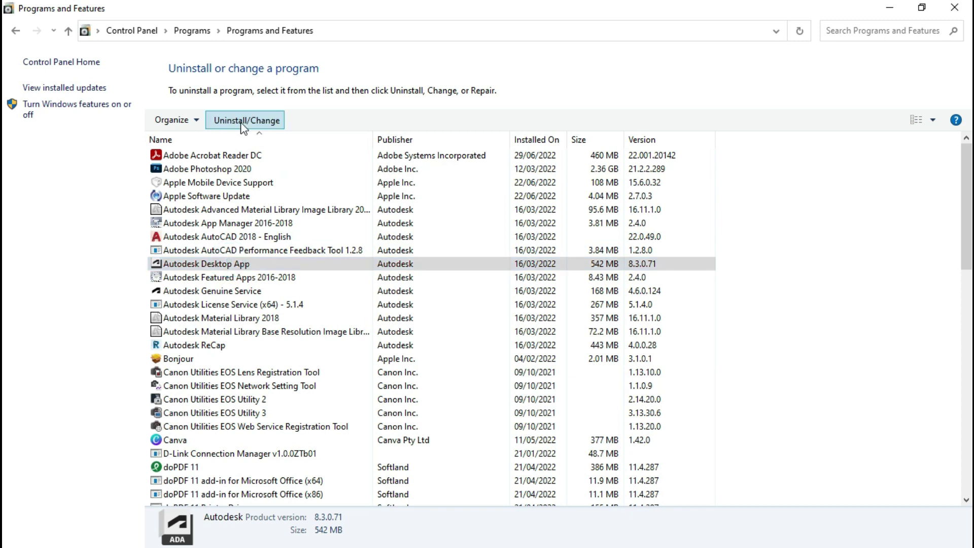
{"action": "left_click", "coordinate": [243, 125]}
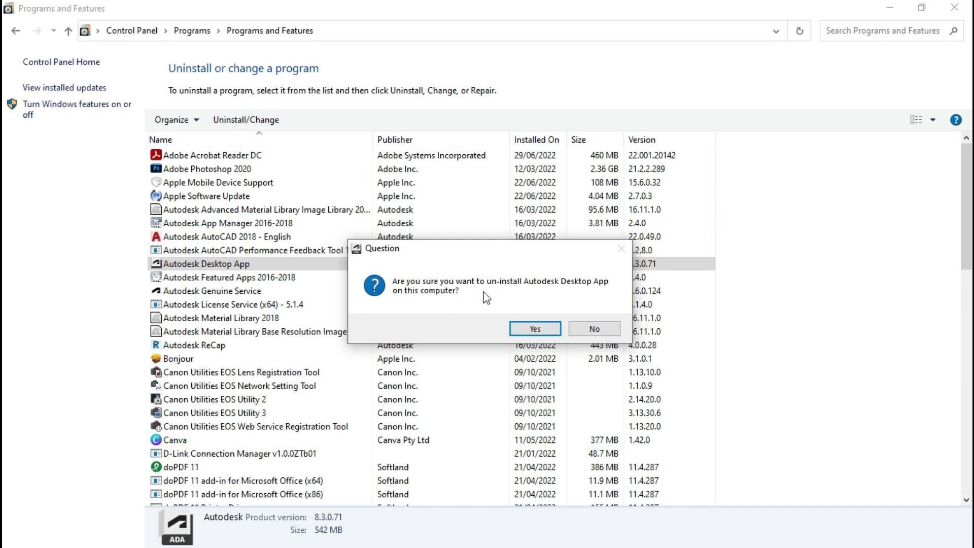
- Confirm removing Autodesk Desktop App, then dismiss the app-still-running error
{"action": "left_click", "coordinate": [534, 329]}
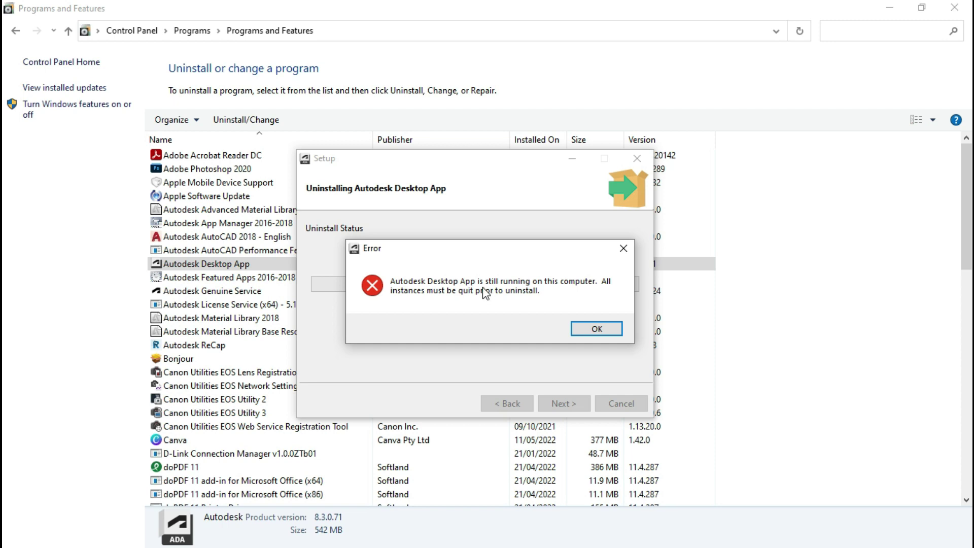
{"action": "left_click", "coordinate": [596, 329]}
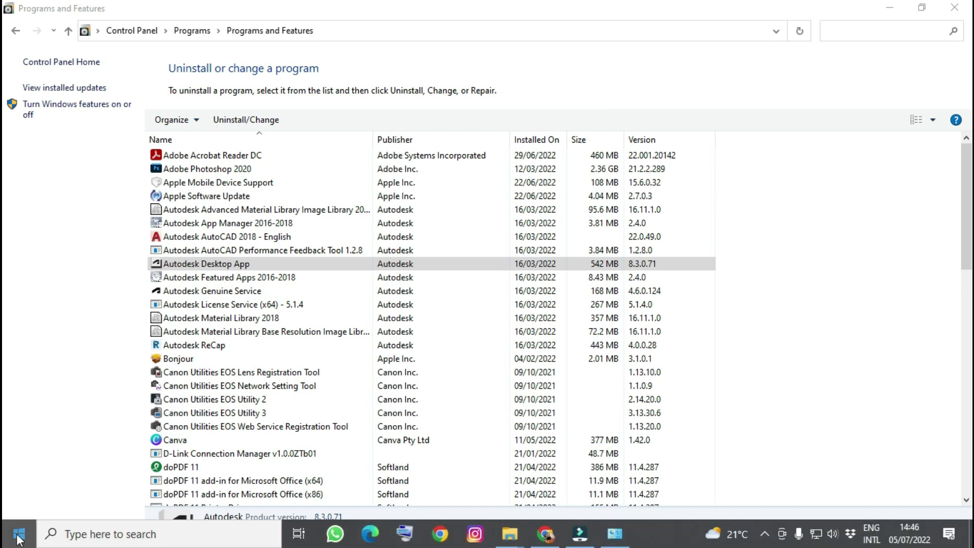
- Open Task Manager from the Start menu and locate the Autodesk Desktop App (32 bit) processes
{"action": "mouse_move", "coordinate": [19, 536]}
{"action": "right_click", "coordinate": [19, 539]}
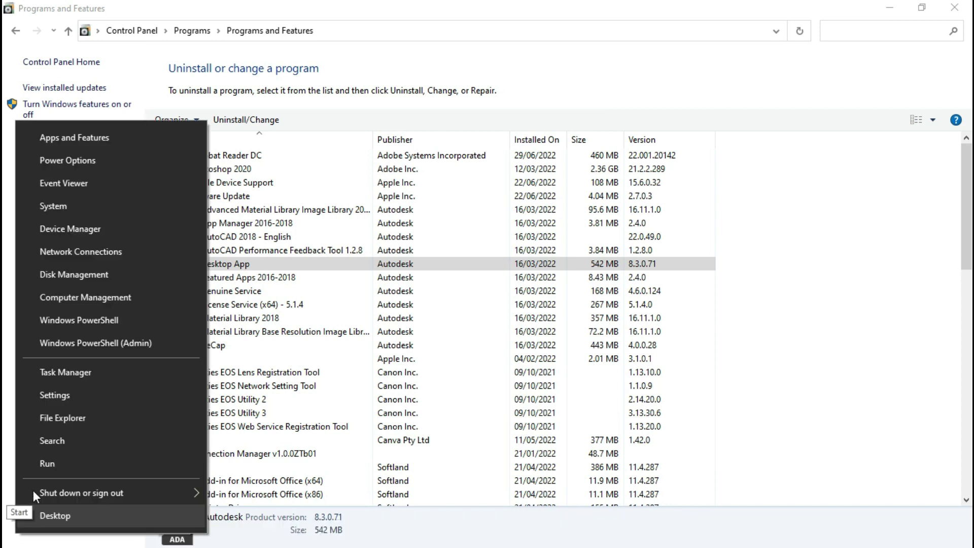
{"action": "left_click", "coordinate": [85, 376]}
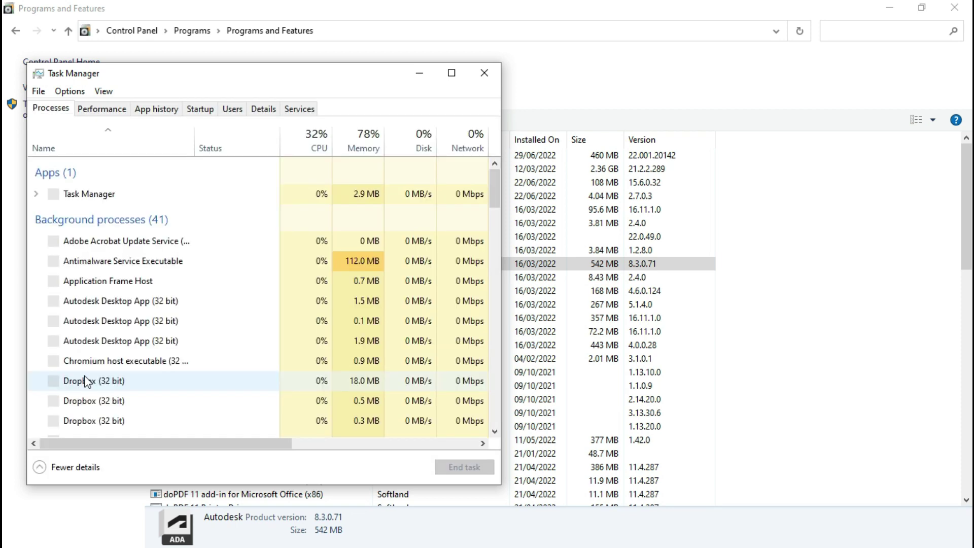
{"action": "left_click", "coordinate": [121, 303]}
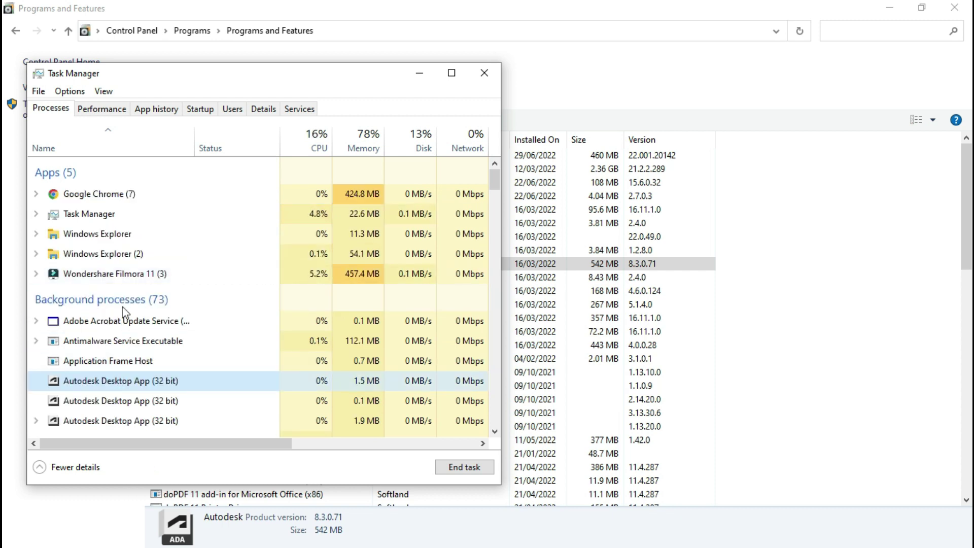
{"action": "scroll", "coordinate": [496, 177], "scroll_direction": "down", "scroll_amount": 2}
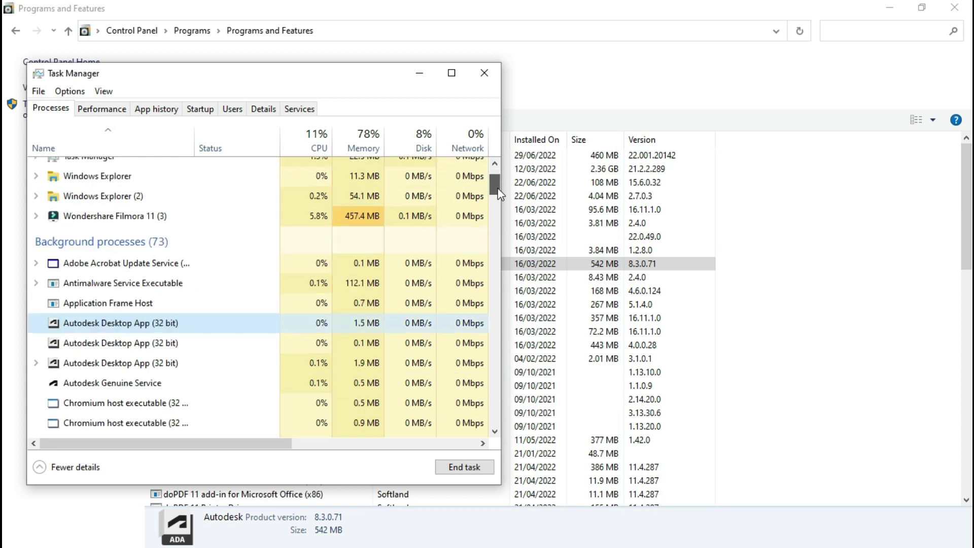
{"action": "left_click", "coordinate": [76, 109]}
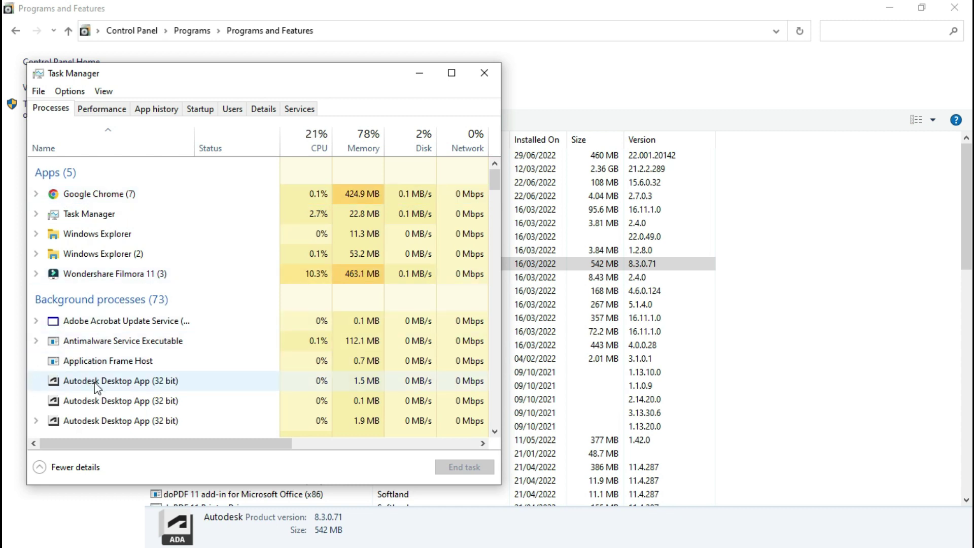
- End each Autodesk Desktop App (32 bit) background process in turn with End task
{"action": "left_click", "coordinate": [96, 387]}
{"action": "left_click", "coordinate": [463, 470]}
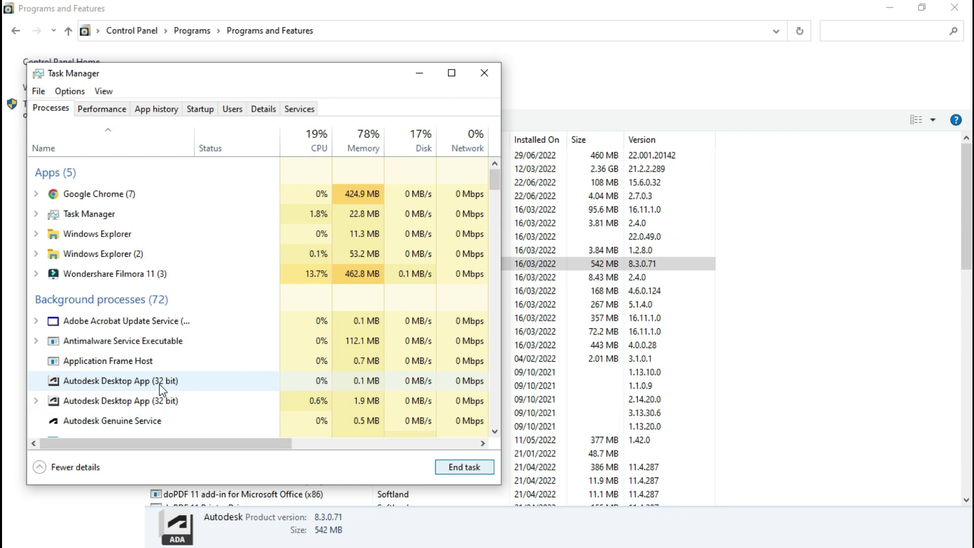
{"action": "left_click", "coordinate": [159, 385]}
{"action": "left_click", "coordinate": [460, 469]}
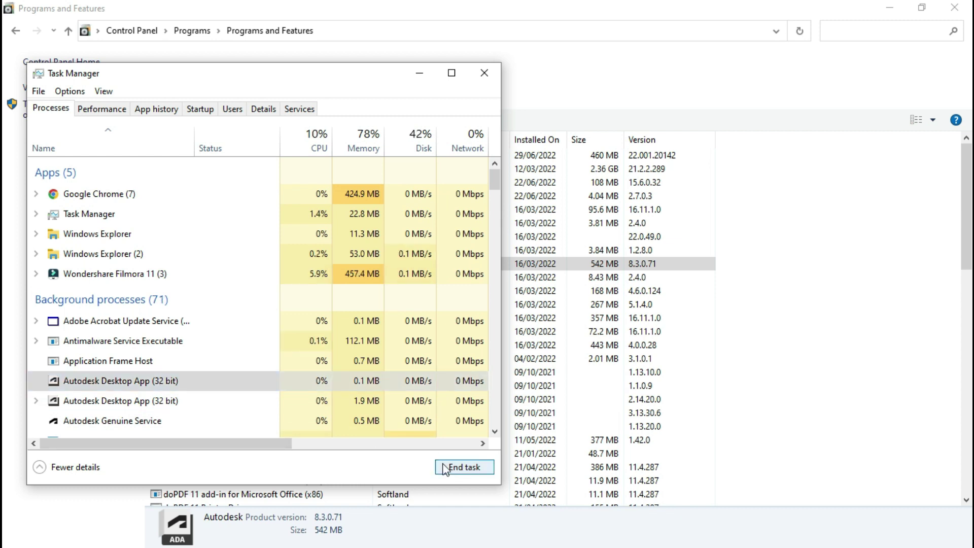
{"action": "left_click", "coordinate": [114, 387]}
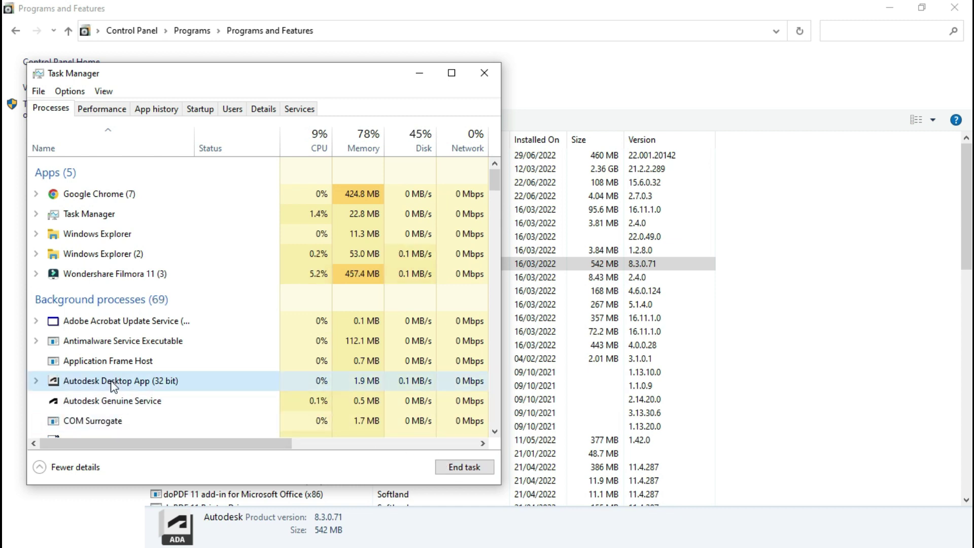
{"action": "left_click", "coordinate": [477, 469]}
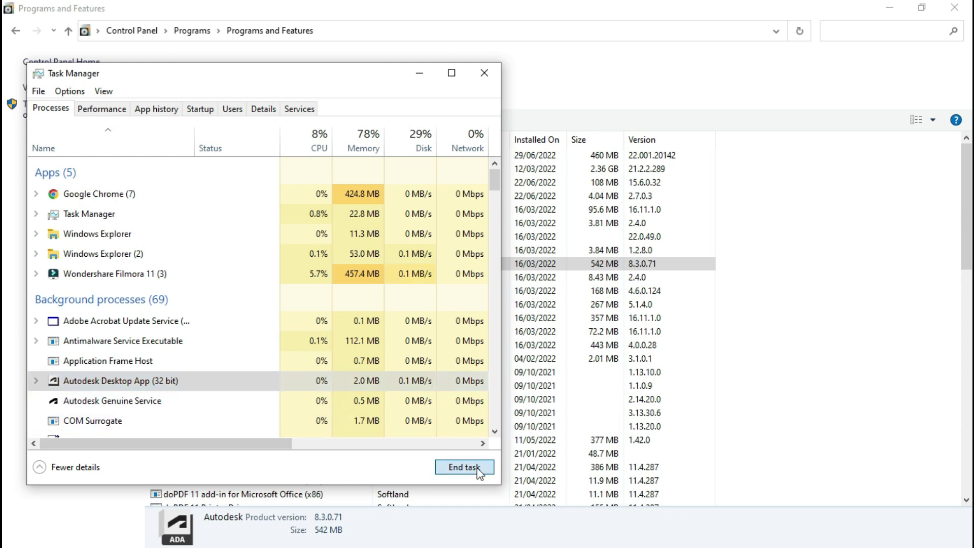
- Close Task Manager and retry uninstalling Autodesk Desktop App, confirming with Yes
{"action": "left_click", "coordinate": [494, 76]}
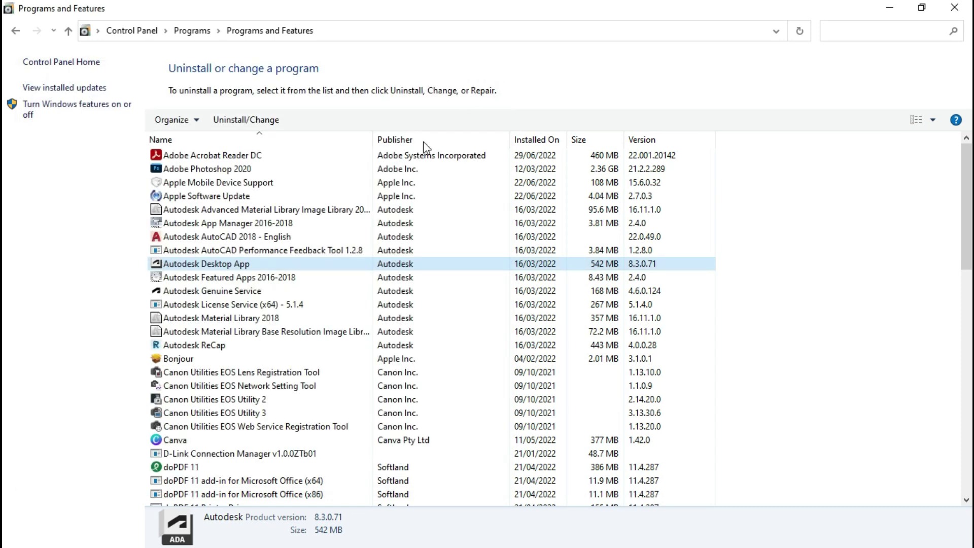
{"action": "double_click", "coordinate": [251, 264]}
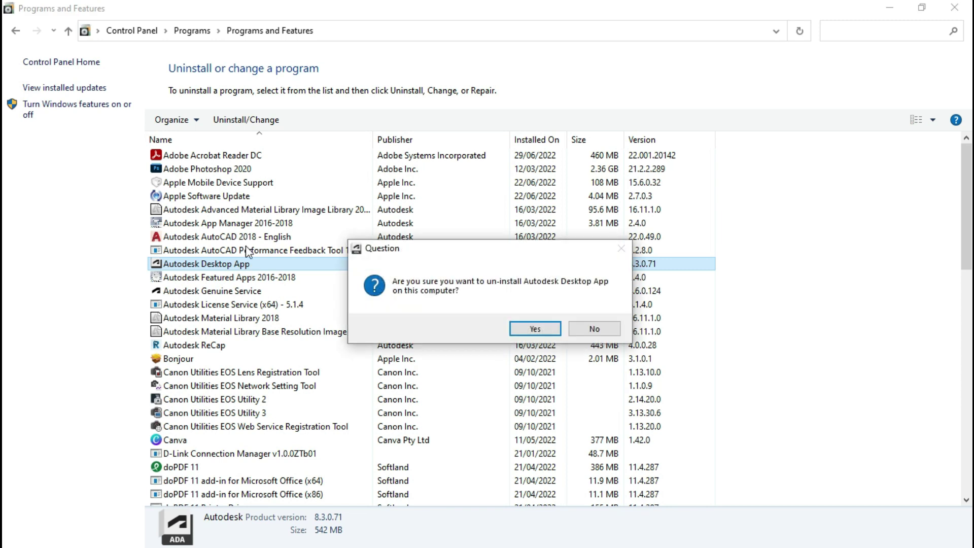
{"action": "left_click", "coordinate": [526, 330]}
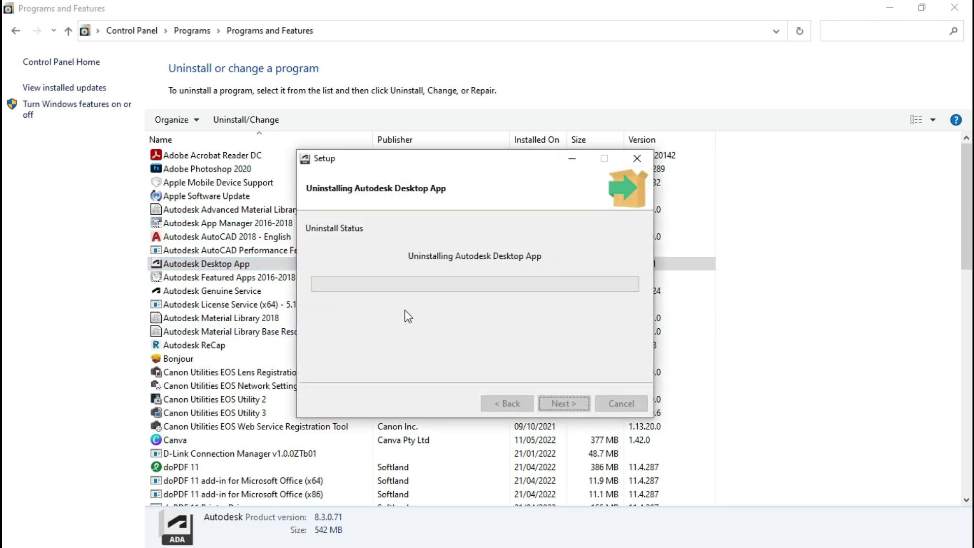